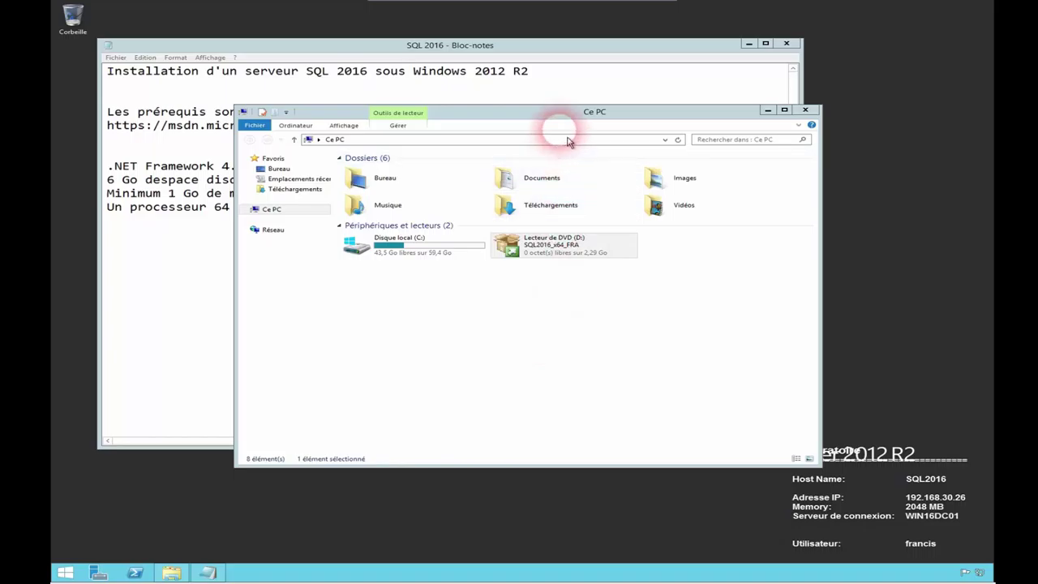
- Launch the SQL Server 2016 setup from the DVD drive and show the Installation options of the installation center
{"action": "left_click_drag", "start_coordinate": [573, 111], "coordinate": [573, 274]}
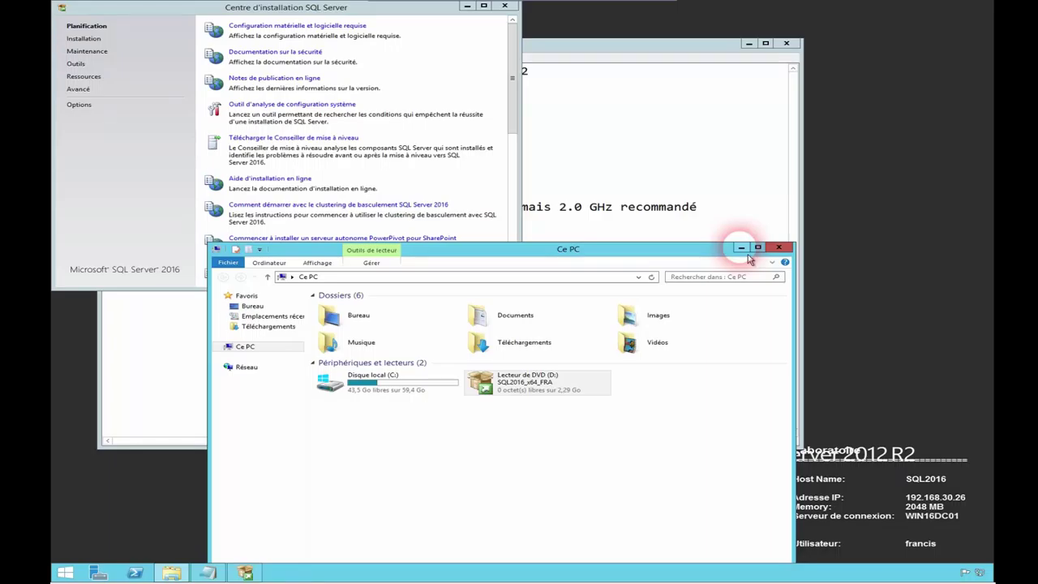
{"action": "left_click", "coordinate": [84, 38]}
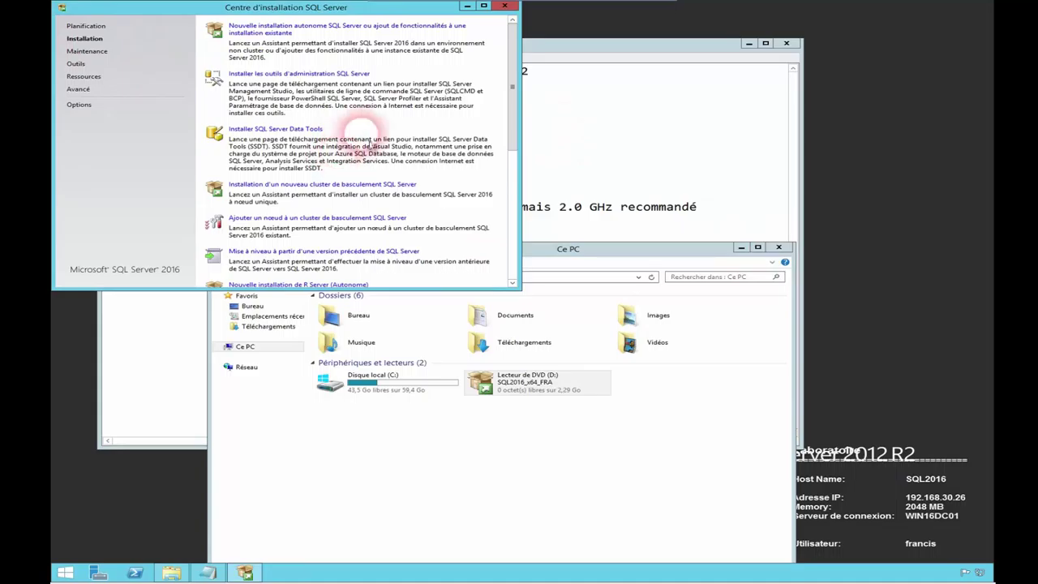
{"action": "left_click", "coordinate": [253, 30]}
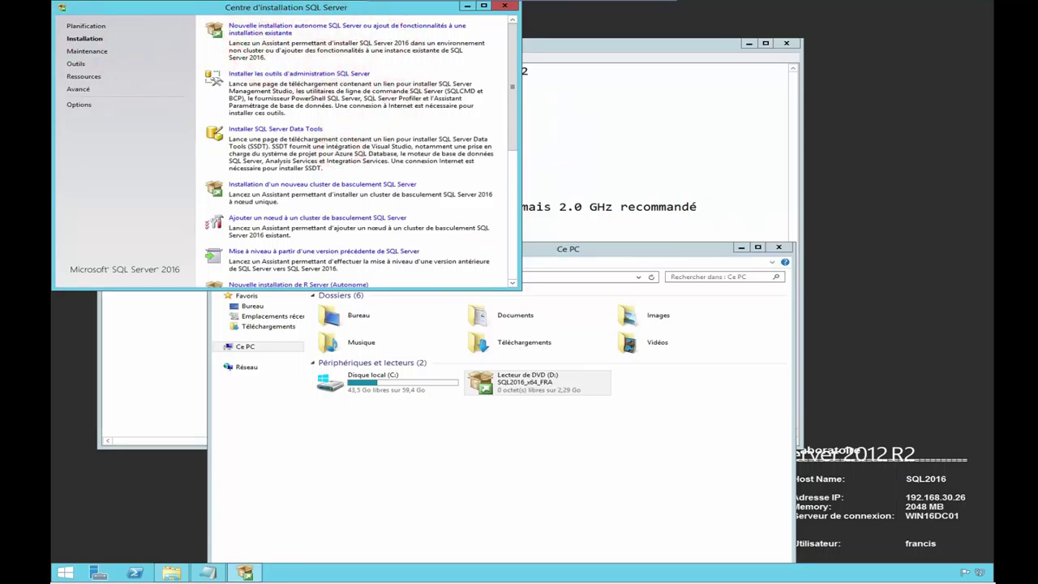
- Read through the PDF about the SQL Server language installation problem and its regional format fix, and close it
{"action": "left_click_drag", "start_coordinate": [81, 116], "coordinate": [424, 38]}
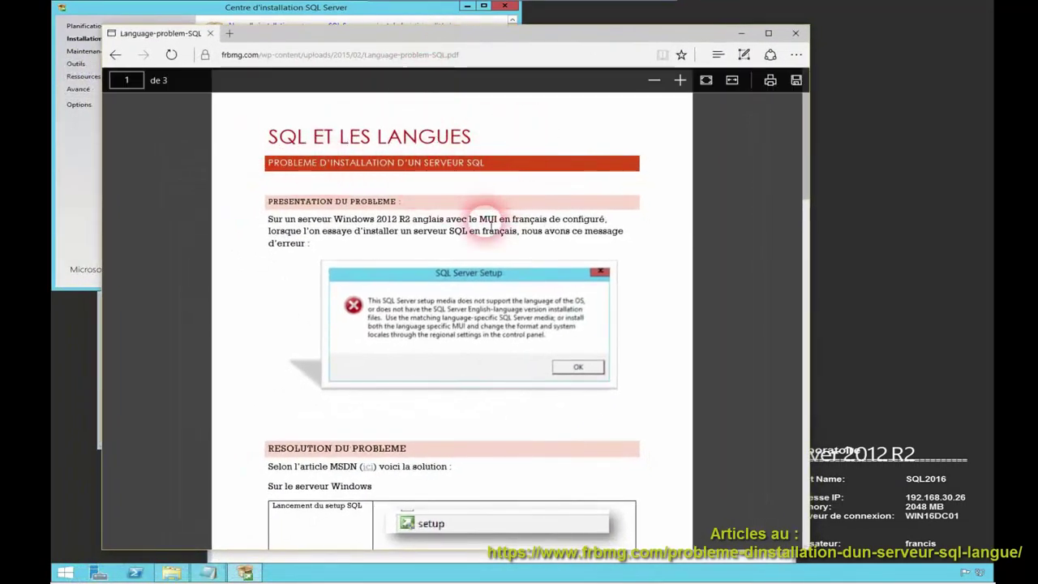
{"action": "scroll", "coordinate": [454, 284], "scroll_direction": "down", "scroll_amount": 3}
{"action": "scroll", "coordinate": [471, 268], "scroll_direction": "down", "scroll_amount": 4}
{"action": "scroll", "coordinate": [486, 284], "scroll_direction": "down", "scroll_amount": 7}
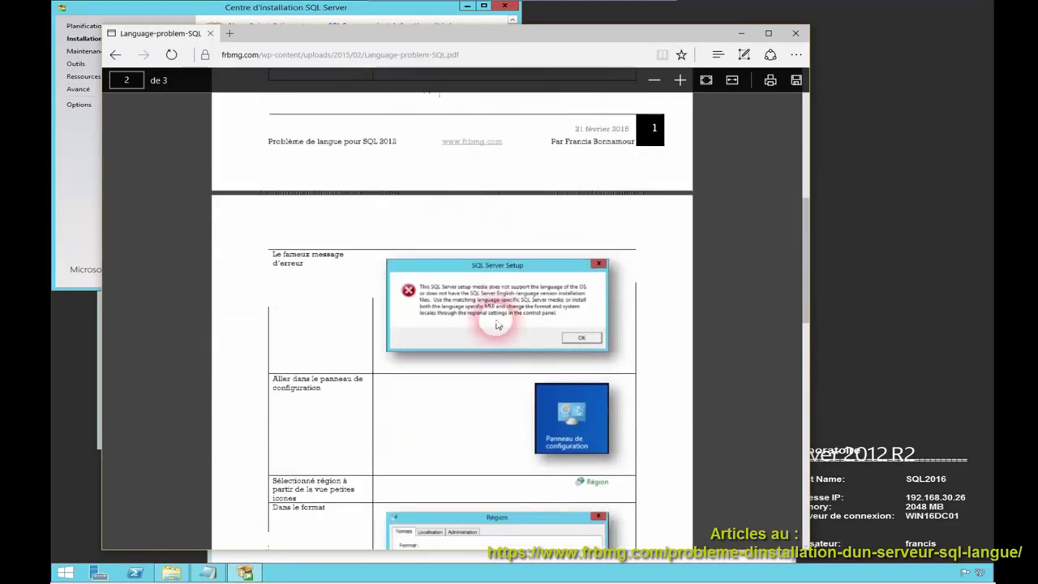
{"action": "scroll", "coordinate": [486, 405], "scroll_direction": "down", "scroll_amount": 3}
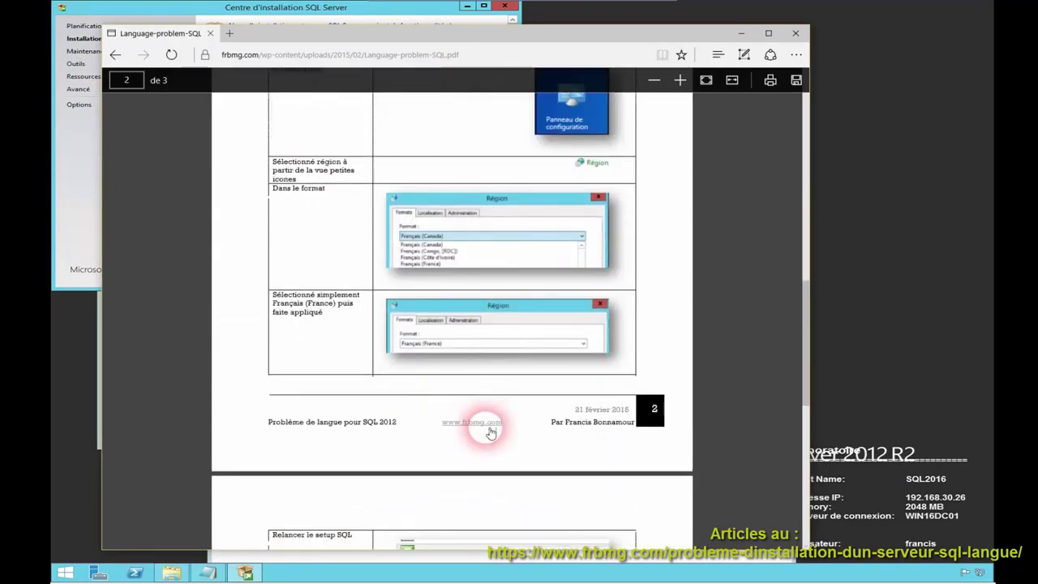
{"action": "scroll", "coordinate": [489, 437], "scroll_direction": "down", "scroll_amount": 2}
{"action": "scroll", "coordinate": [485, 439], "scroll_direction": "down", "scroll_amount": 7}
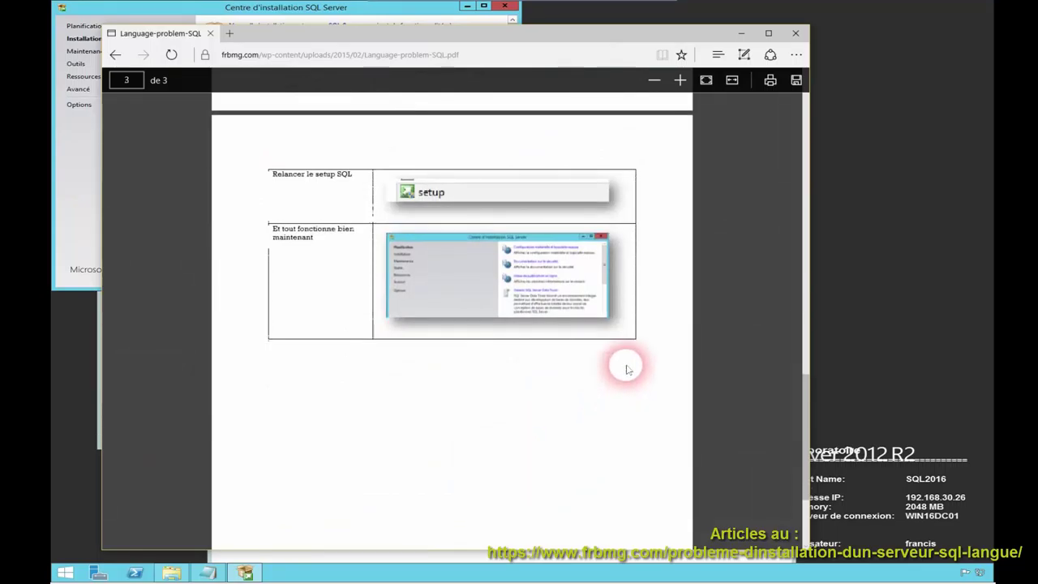
{"action": "scroll", "coordinate": [631, 341], "scroll_direction": "up", "scroll_amount": 8}
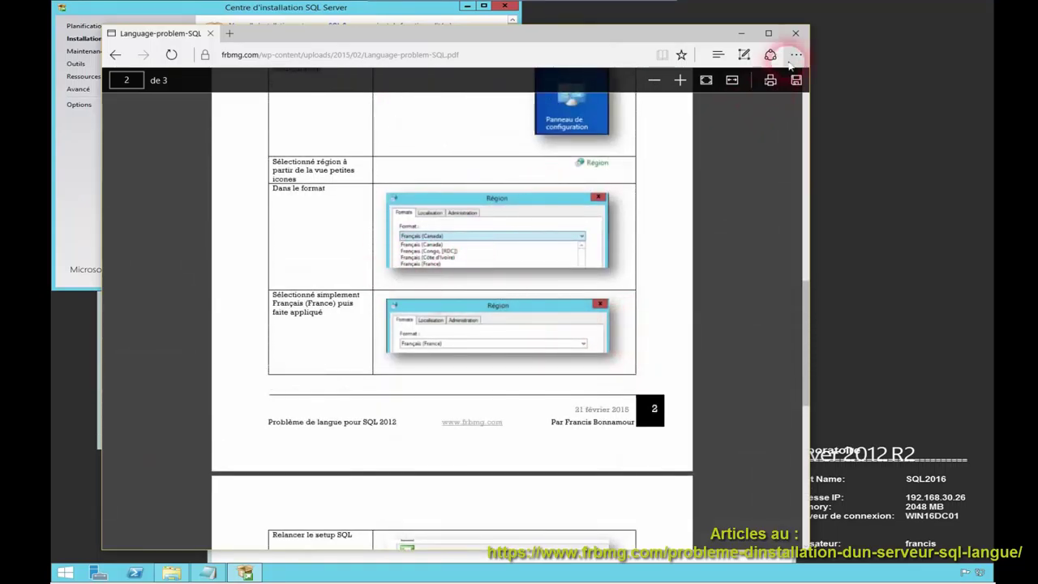
{"action": "left_click", "coordinate": [797, 35]}
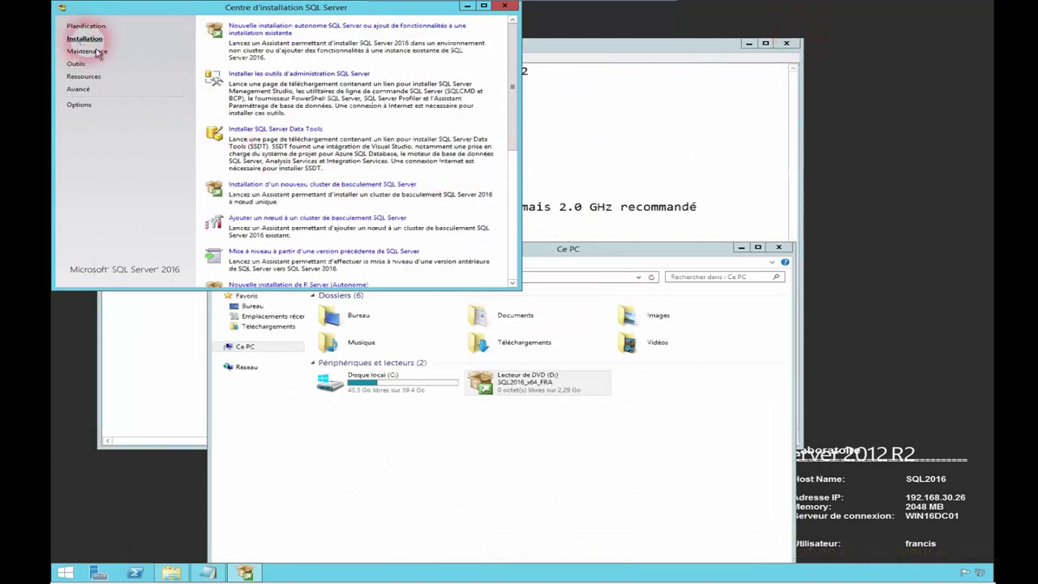
- Start a new standalone SQL Server 2016 installation with the prefilled product key and accept the licence terms
{"action": "left_click", "coordinate": [292, 41]}
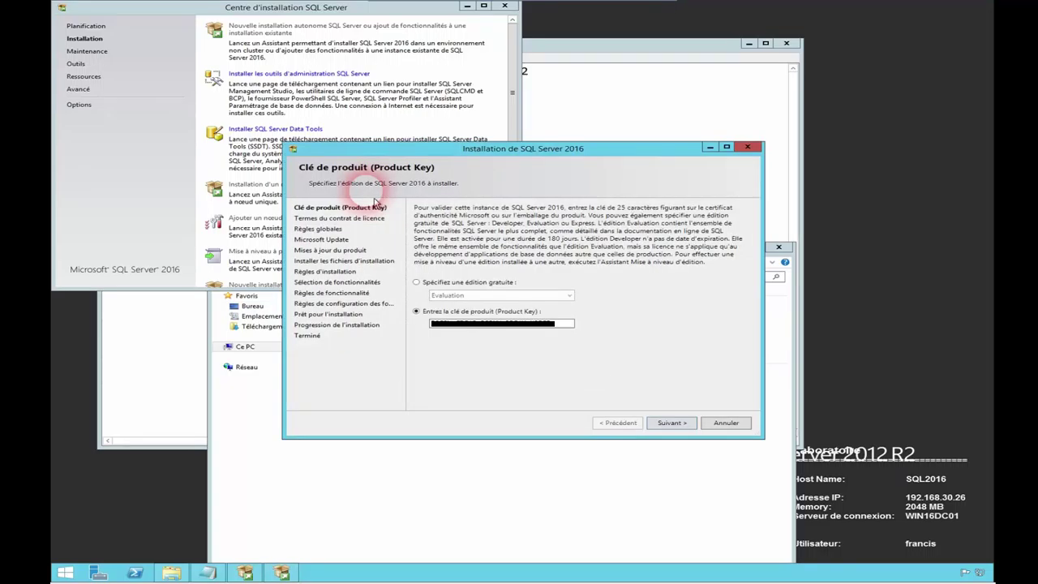
{"action": "left_click", "coordinate": [673, 423]}
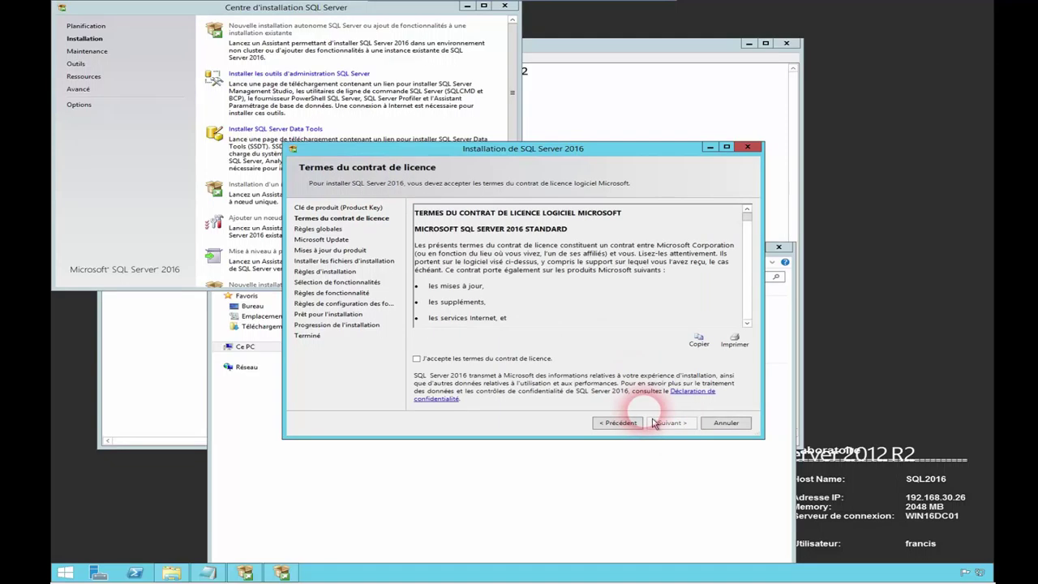
{"action": "left_click", "coordinate": [468, 357]}
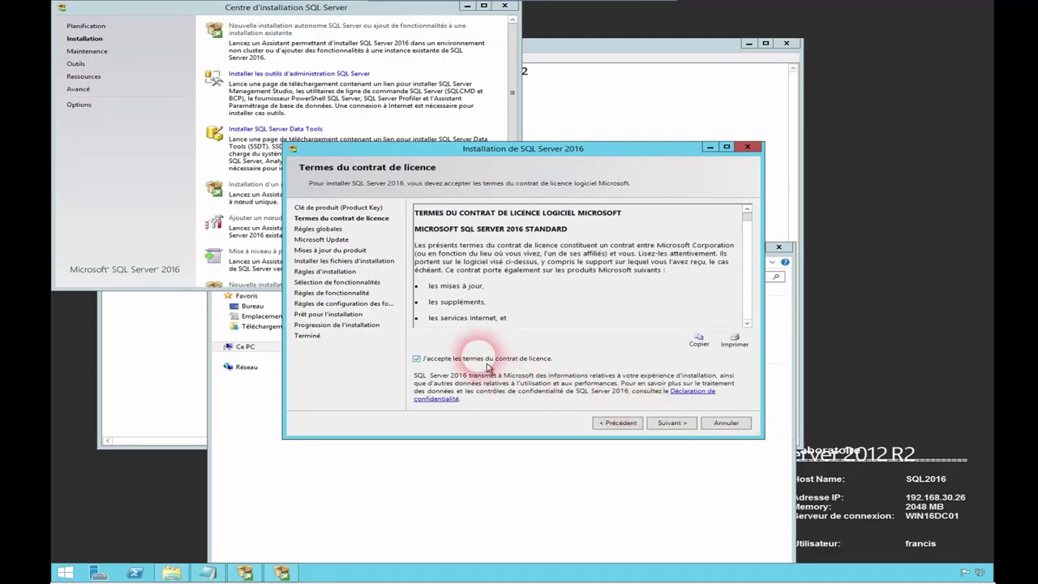
{"action": "left_click", "coordinate": [676, 430]}
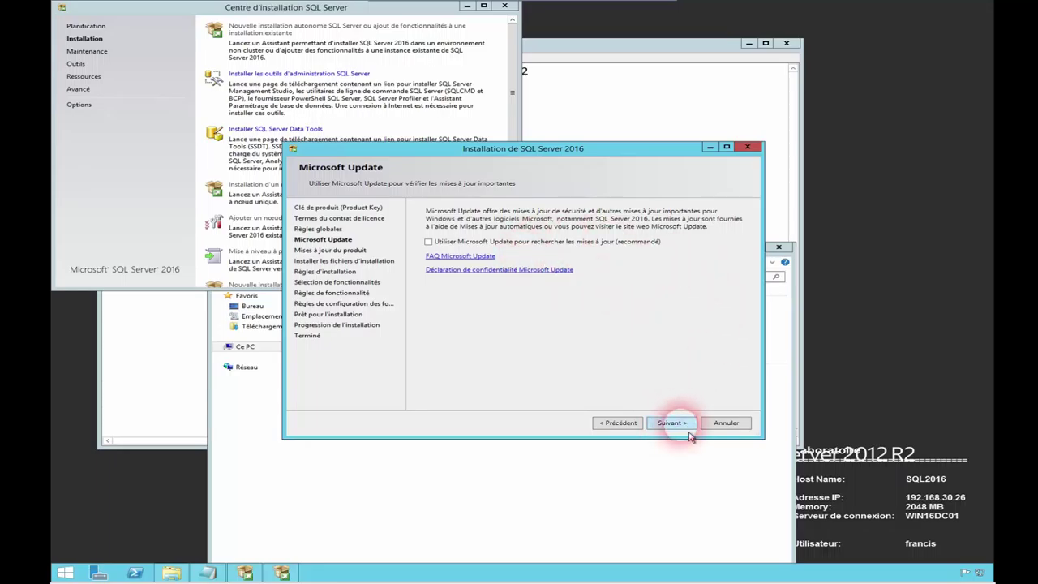
- Leave Microsoft Update off and select Services Moteur de base de données, Reporting Services - SharePoint and Connectivité des outils clients for installation
{"action": "left_click", "coordinate": [688, 428]}
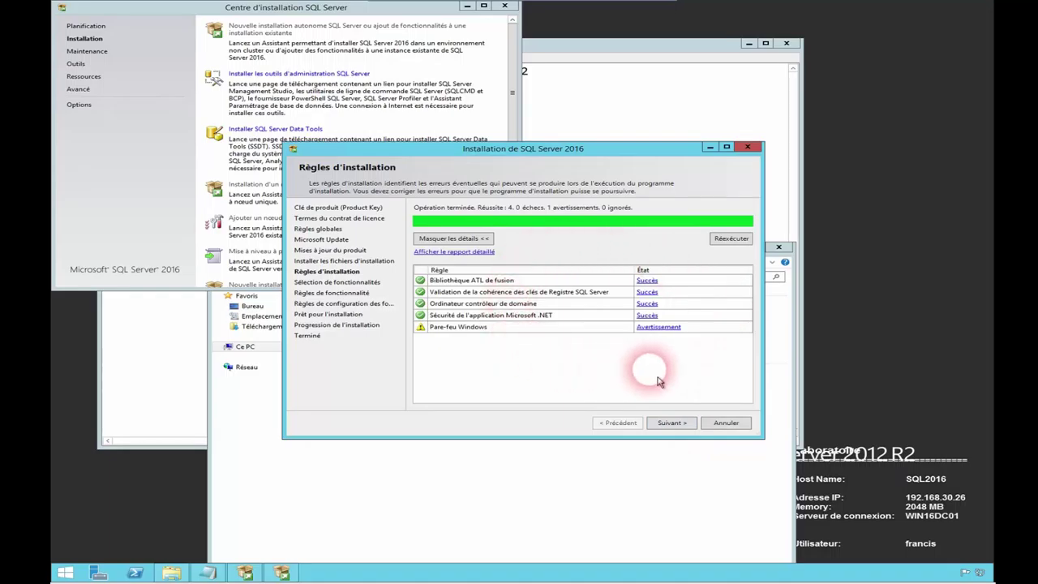
{"action": "left_click", "coordinate": [671, 422]}
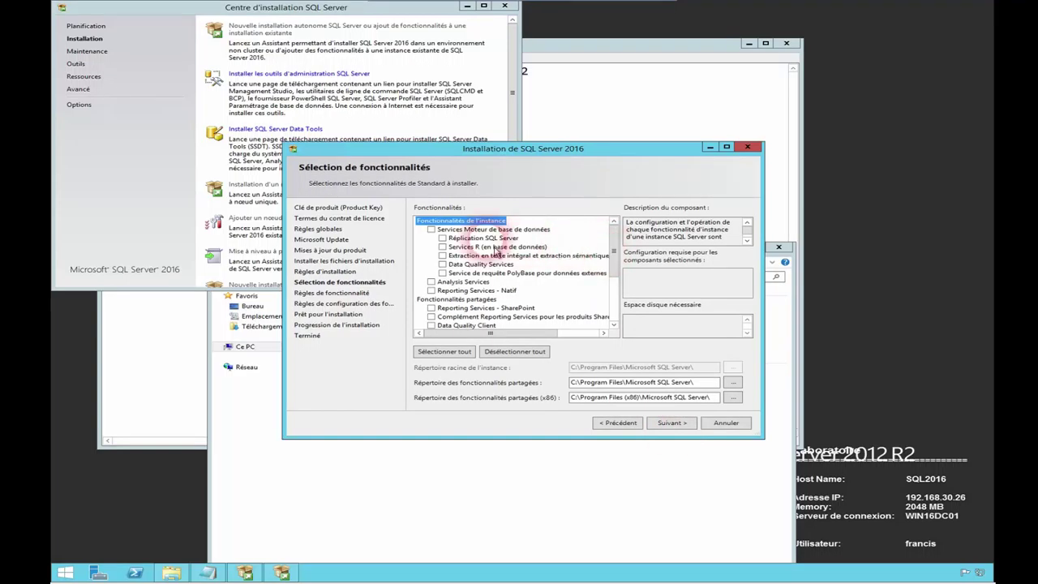
{"action": "left_click", "coordinate": [431, 230]}
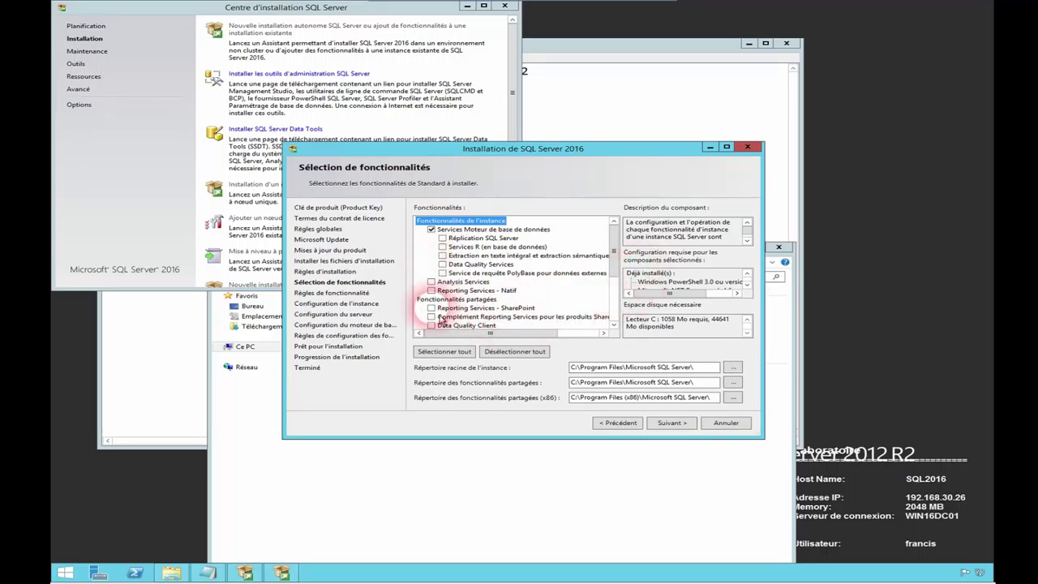
{"action": "left_click", "coordinate": [432, 308]}
{"action": "scroll", "coordinate": [525, 325], "scroll_direction": "down", "scroll_amount": 1}
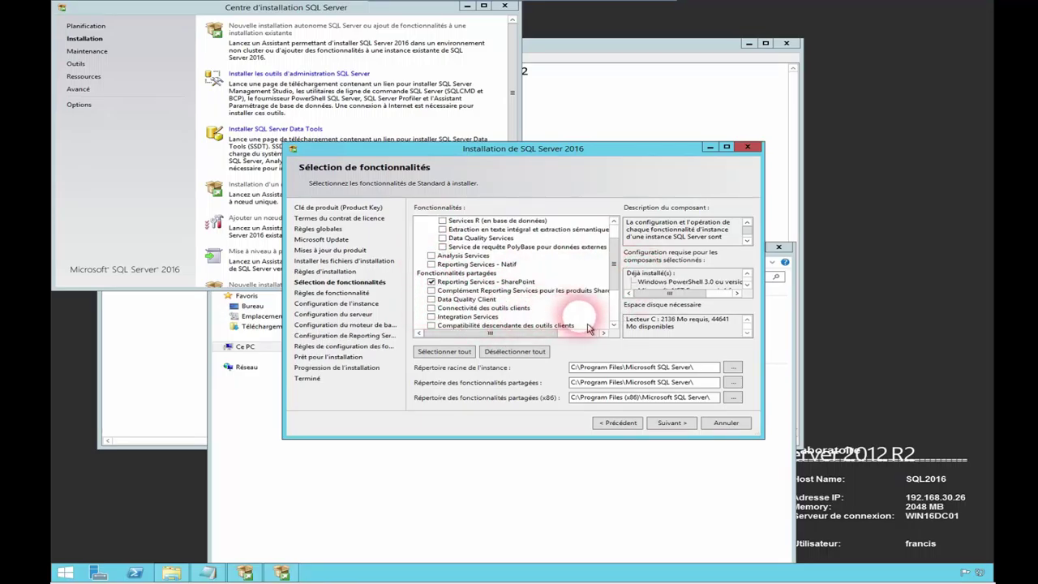
{"action": "scroll", "coordinate": [454, 325], "scroll_direction": "down", "scroll_amount": 1}
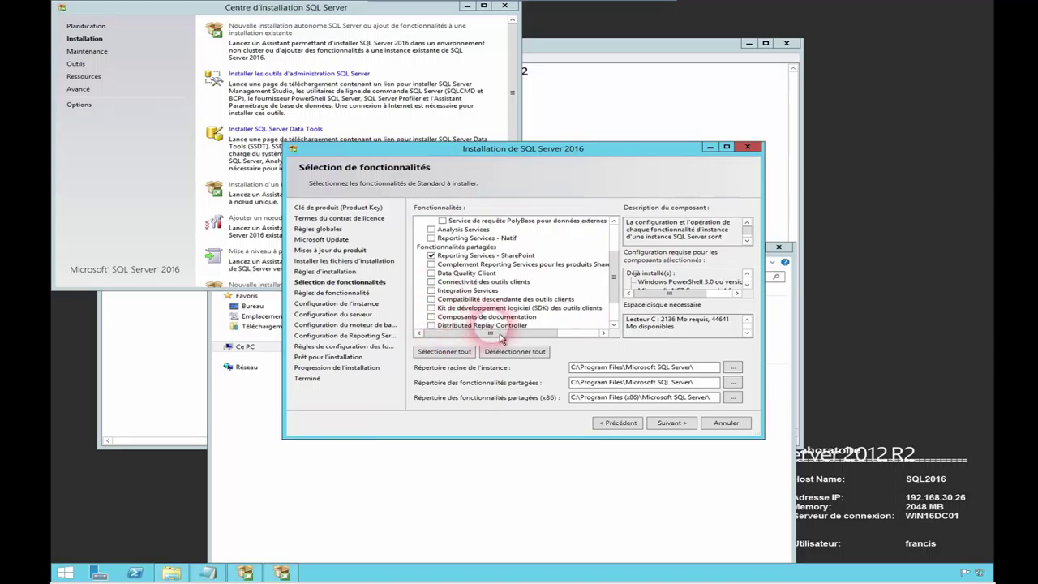
{"action": "scroll", "coordinate": [500, 333], "scroll_direction": "down", "scroll_amount": 1}
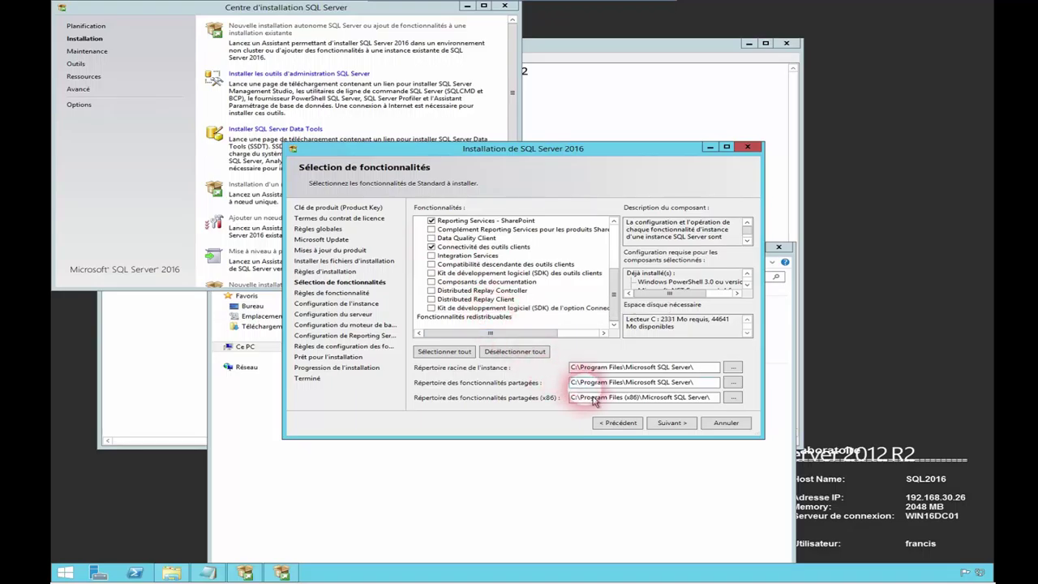
{"action": "left_click", "coordinate": [672, 423]}
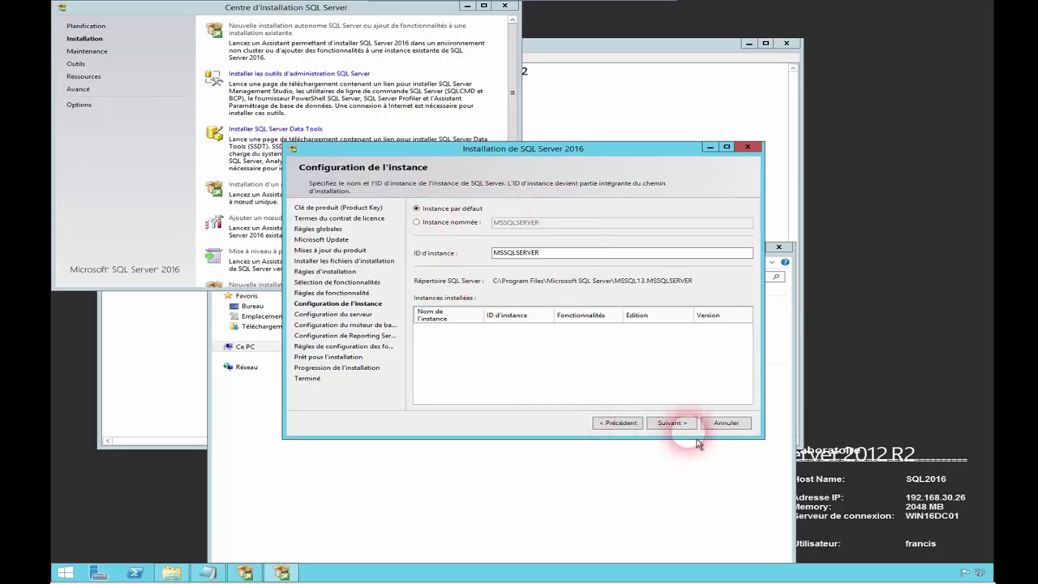
- Keep the default instance MSSQLSERVER and service accounts, and add the current user as SQL Server administrator with Windows authentication
{"action": "left_click", "coordinate": [688, 426]}
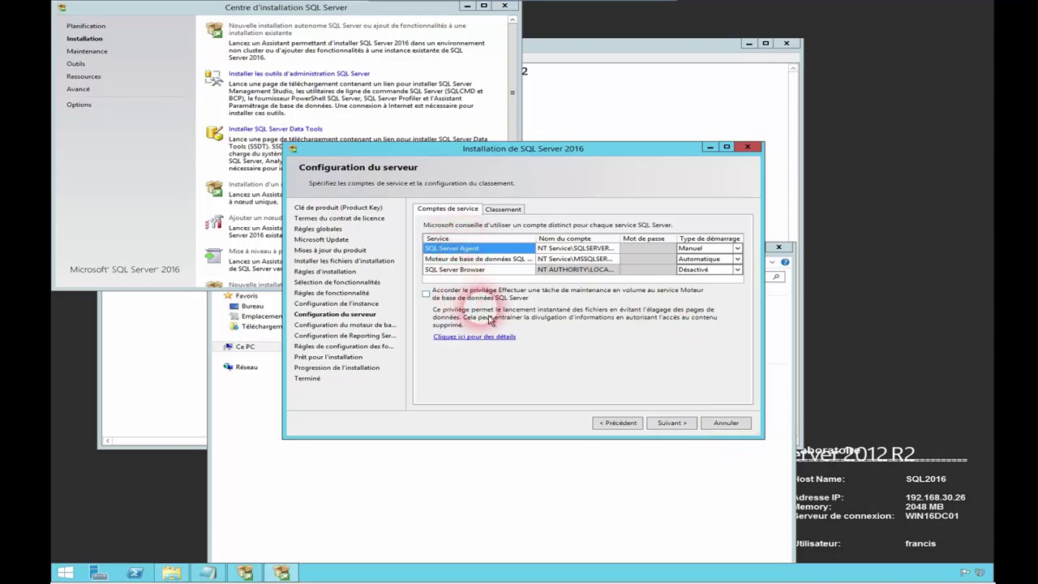
{"action": "left_click", "coordinate": [669, 424]}
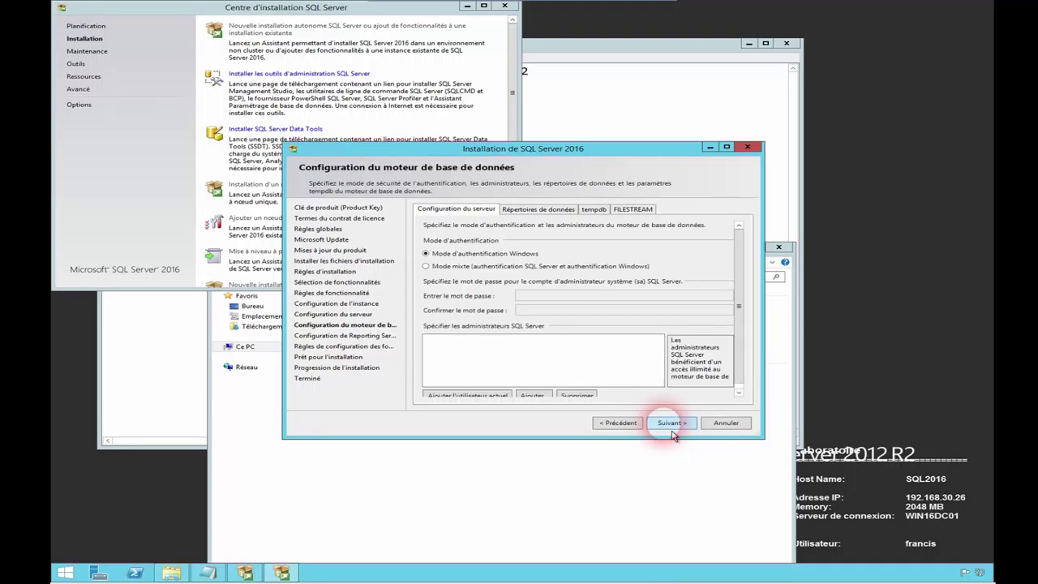
{"action": "left_click", "coordinate": [485, 395]}
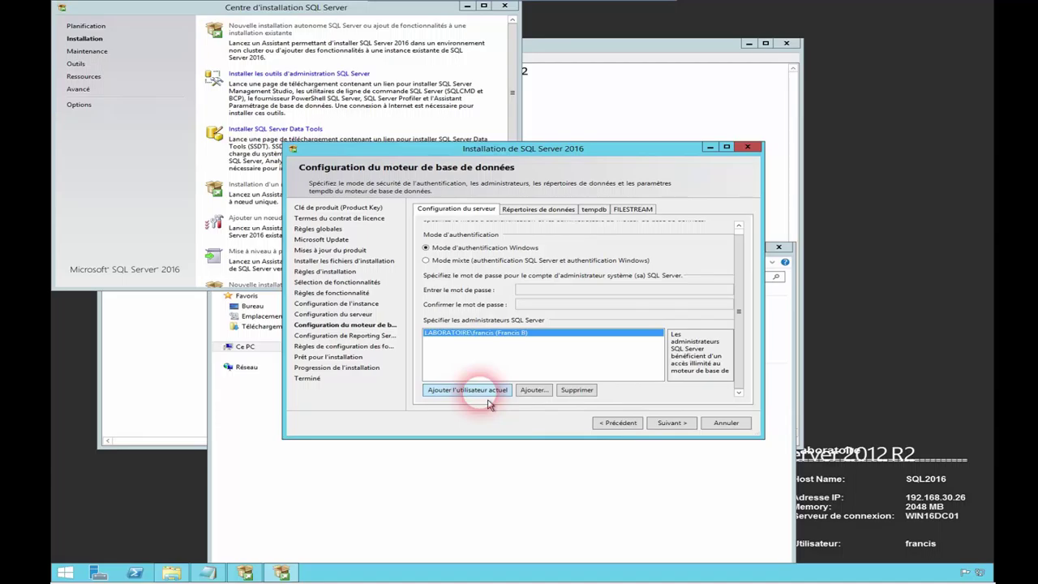
{"action": "left_click", "coordinate": [670, 424]}
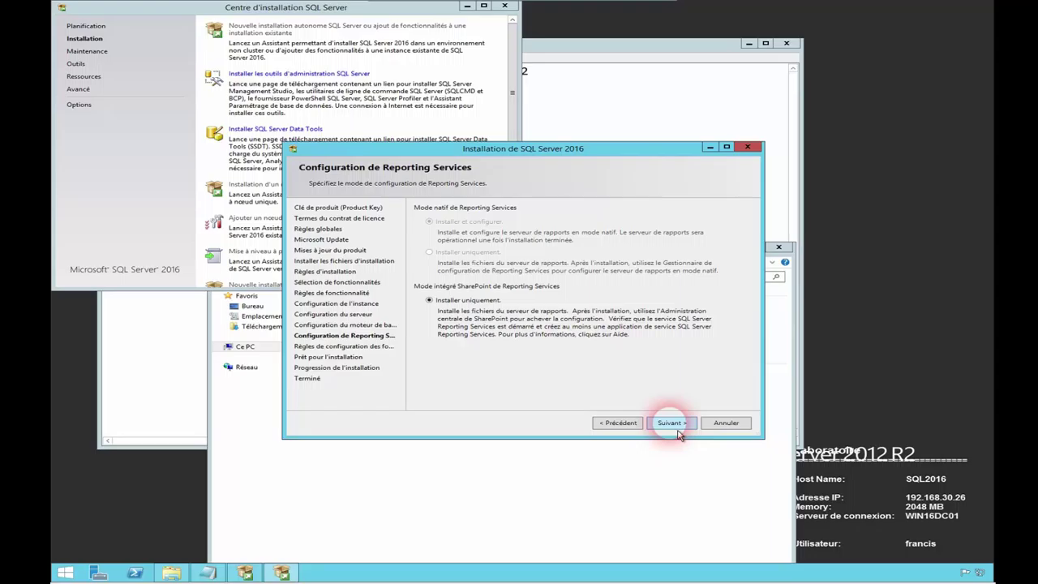
- Run the installation with SharePoint-mode Reporting Services set to install only, and close the finished wizard and installation center
{"action": "left_click", "coordinate": [678, 431]}
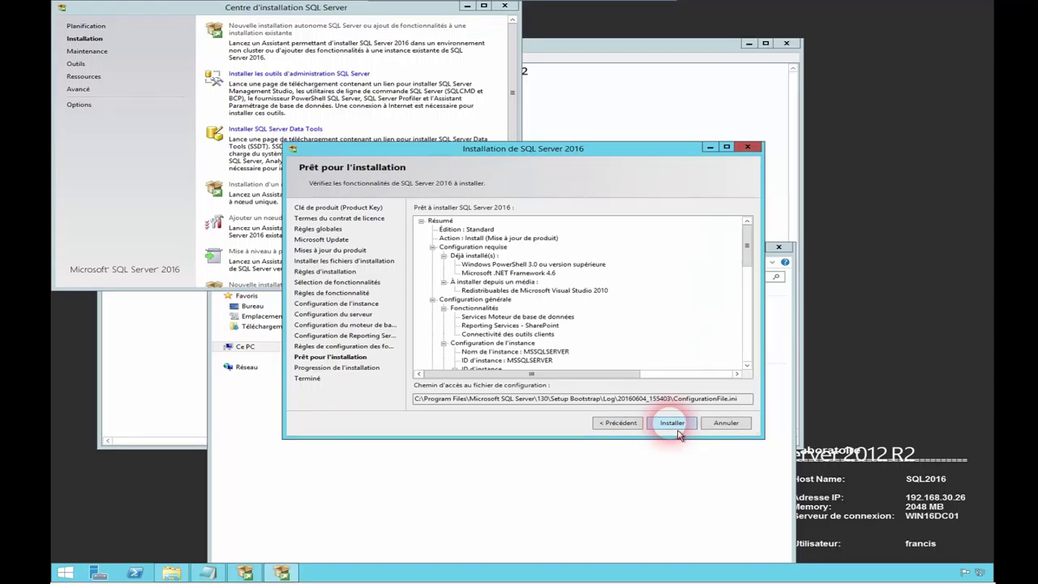
{"action": "left_click", "coordinate": [678, 432]}
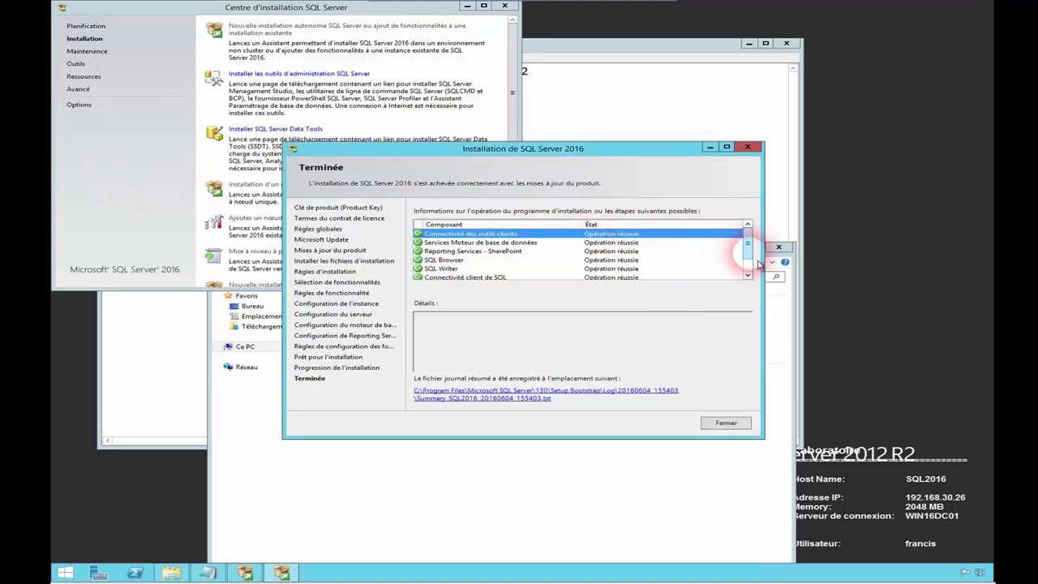
{"action": "scroll", "coordinate": [747, 255], "scroll_direction": "down", "scroll_amount": 1}
{"action": "left_click", "coordinate": [722, 428]}
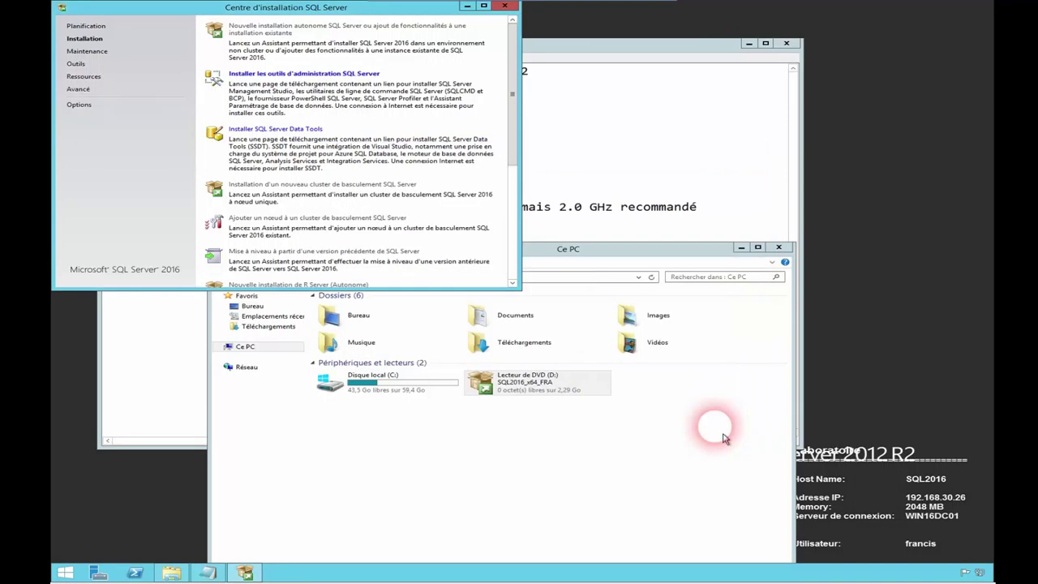
{"action": "left_click", "coordinate": [505, 5]}
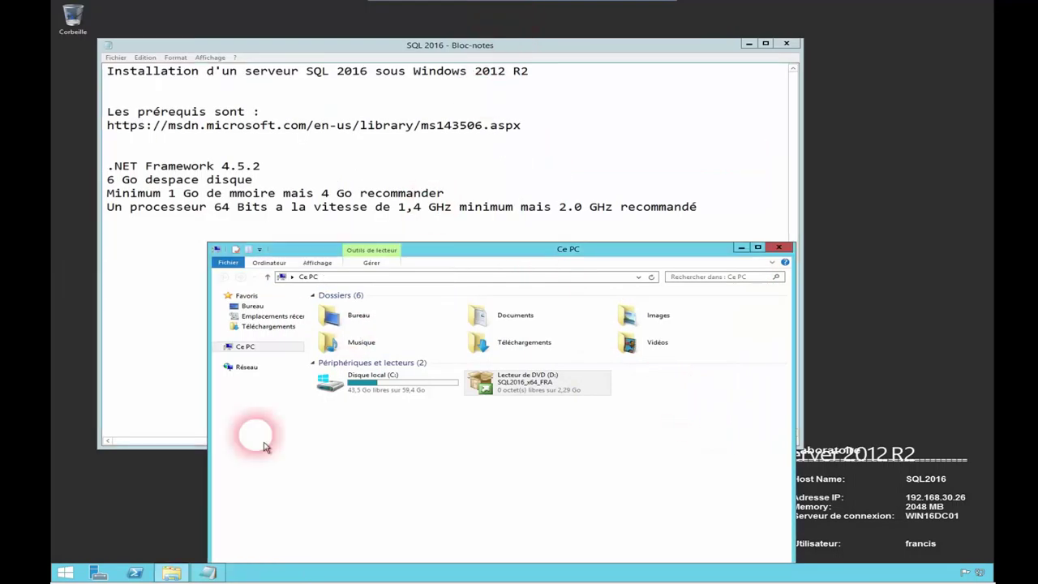
- Check the list of all installed applications for the SQL Server administration tools and return to the desktop
{"action": "left_click", "coordinate": [67, 573]}
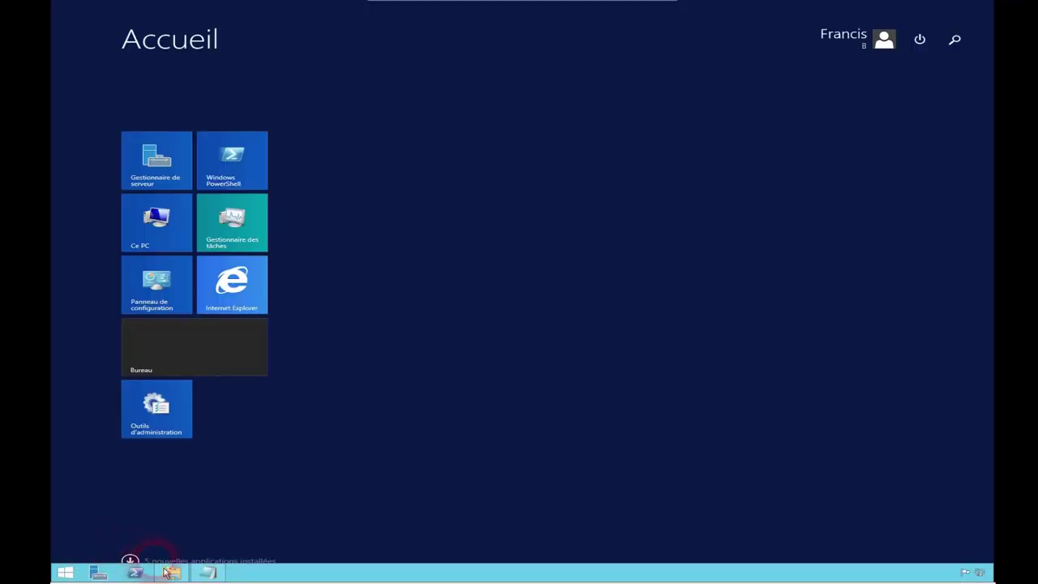
{"action": "left_click", "coordinate": [181, 564]}
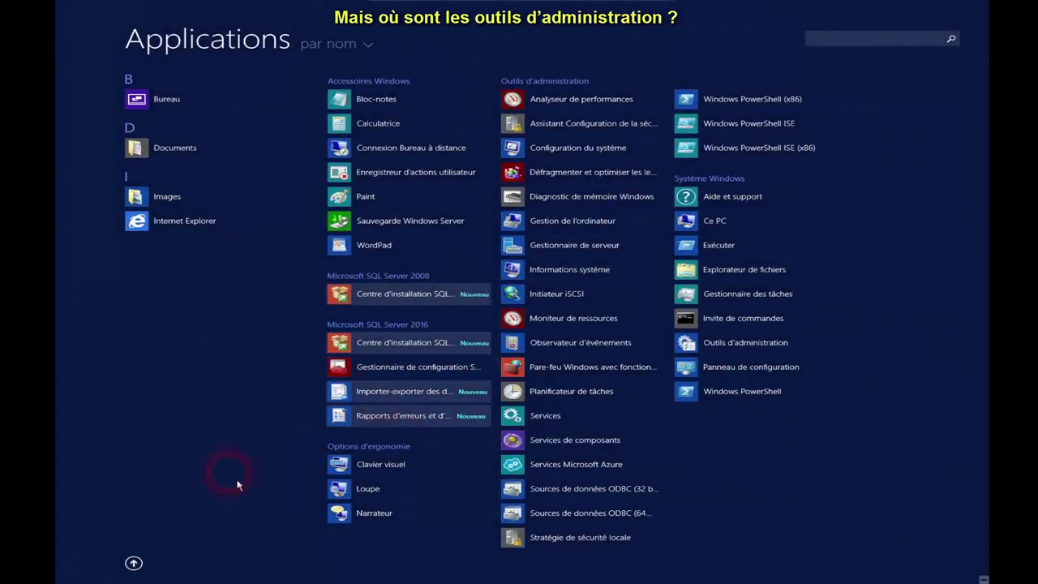
{"action": "left_click", "coordinate": [177, 100]}
- Relaunch the SQL Server 2016 setup from the DVD drive in Ce PC and show its Installation options
{"action": "left_click", "coordinate": [175, 573]}
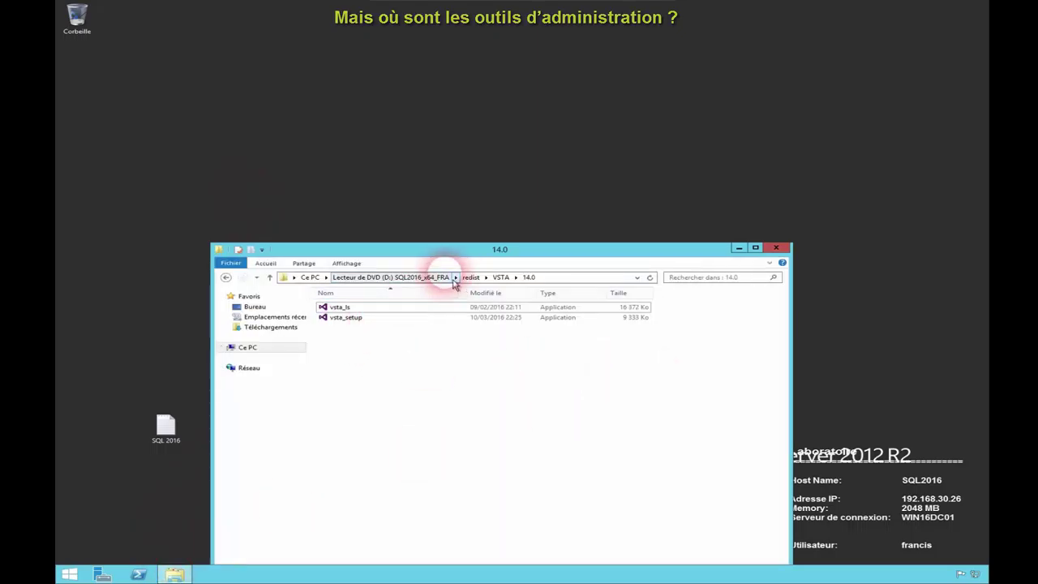
{"action": "left_click", "coordinate": [313, 277]}
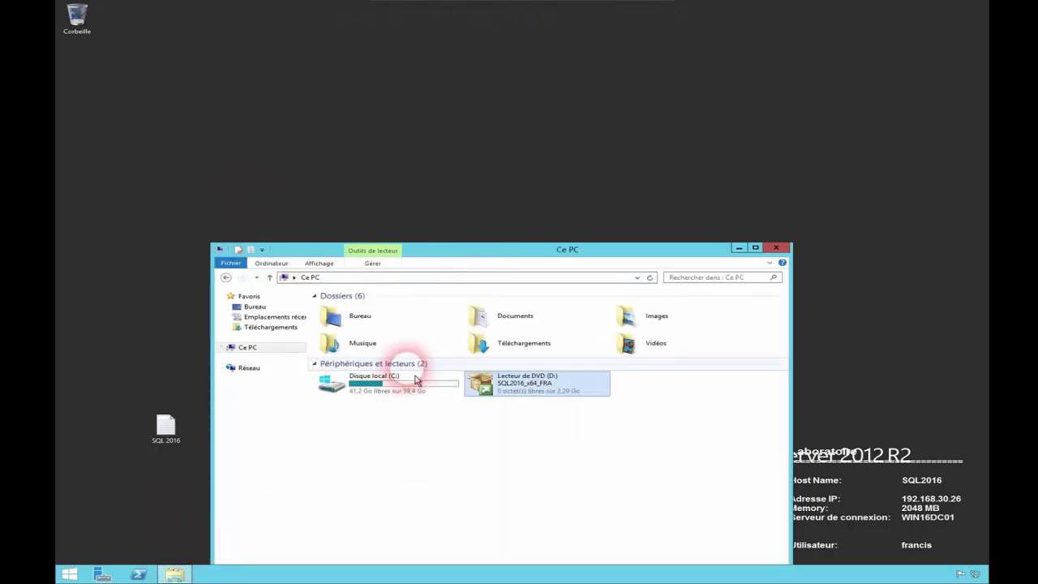
{"action": "double_click", "coordinate": [543, 395]}
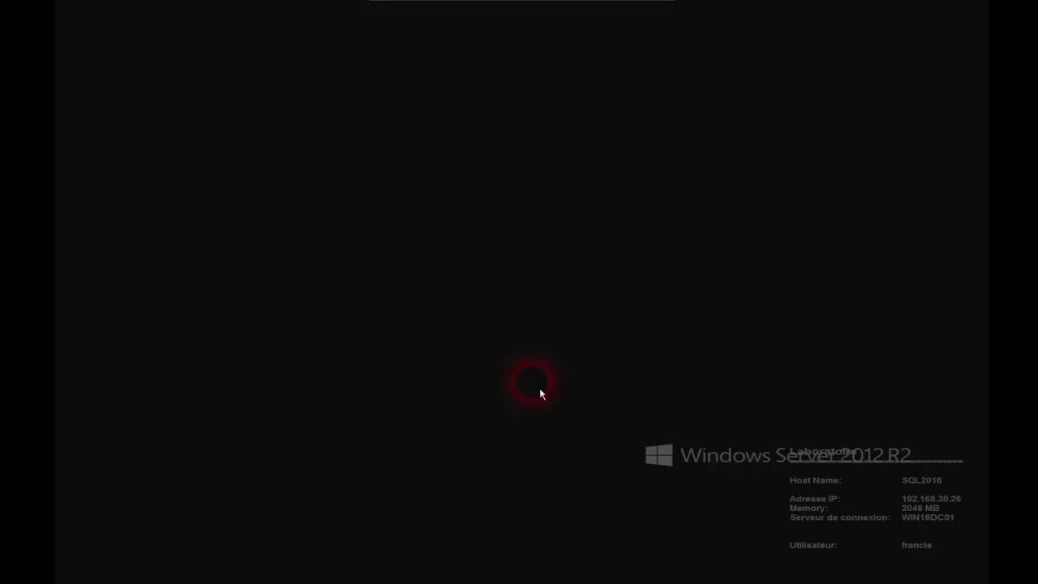
{"action": "left_click", "coordinate": [573, 307]}
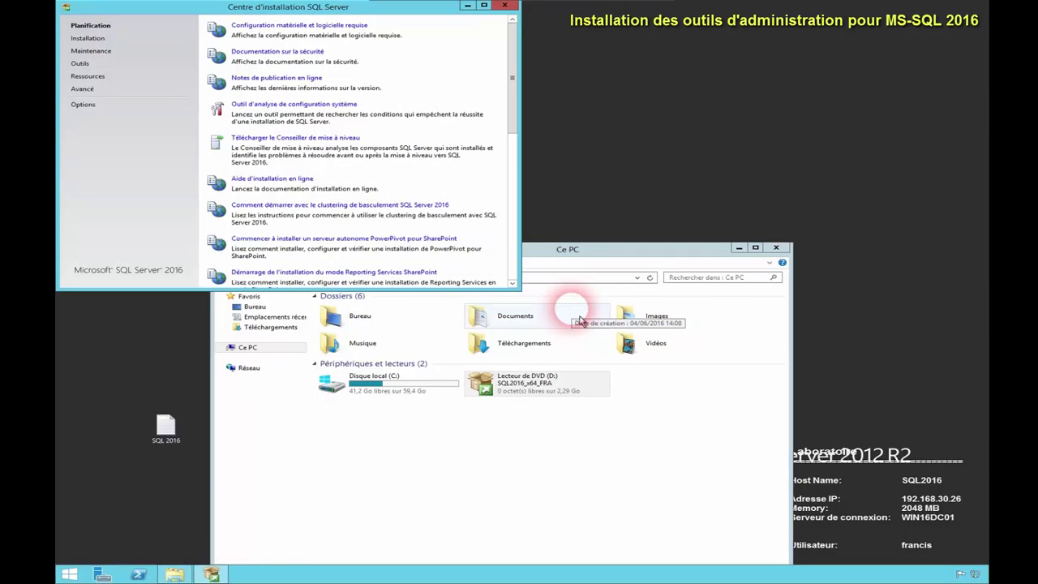
{"action": "left_click", "coordinate": [88, 39]}
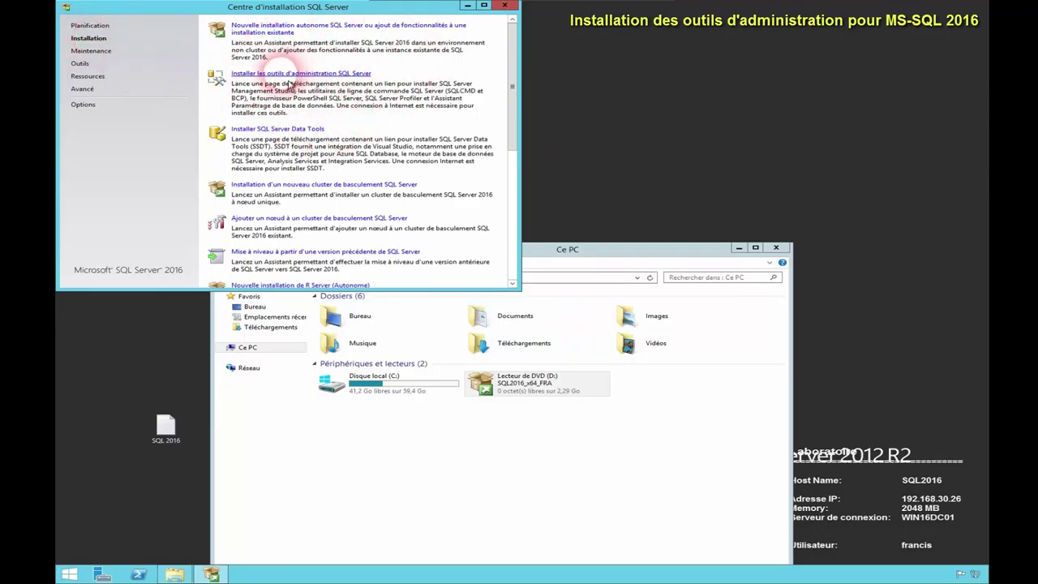
- Open the download page for the SQL Server administration tools, review its SSMS version, platform and language details, and minimize the browser
{"action": "left_click", "coordinate": [344, 80]}
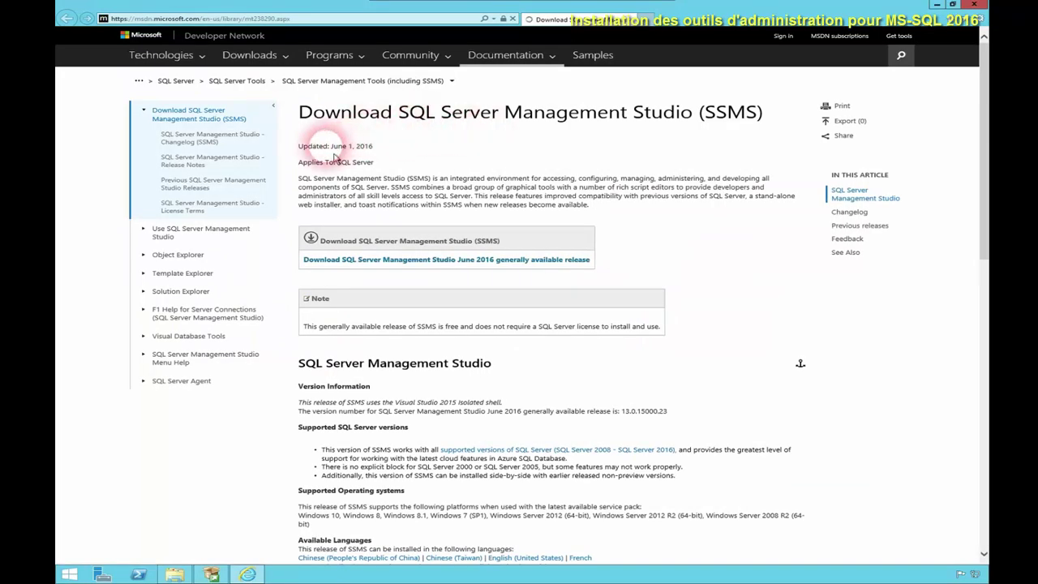
{"action": "scroll", "coordinate": [618, 289], "scroll_direction": "down", "scroll_amount": 3}
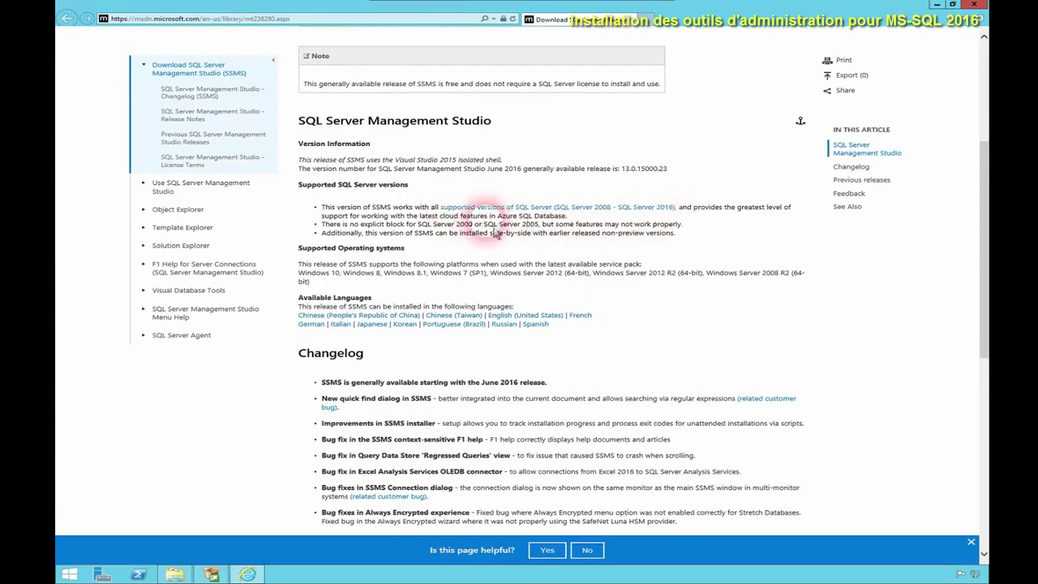
{"action": "scroll", "coordinate": [588, 422], "scroll_direction": "down", "scroll_amount": 1}
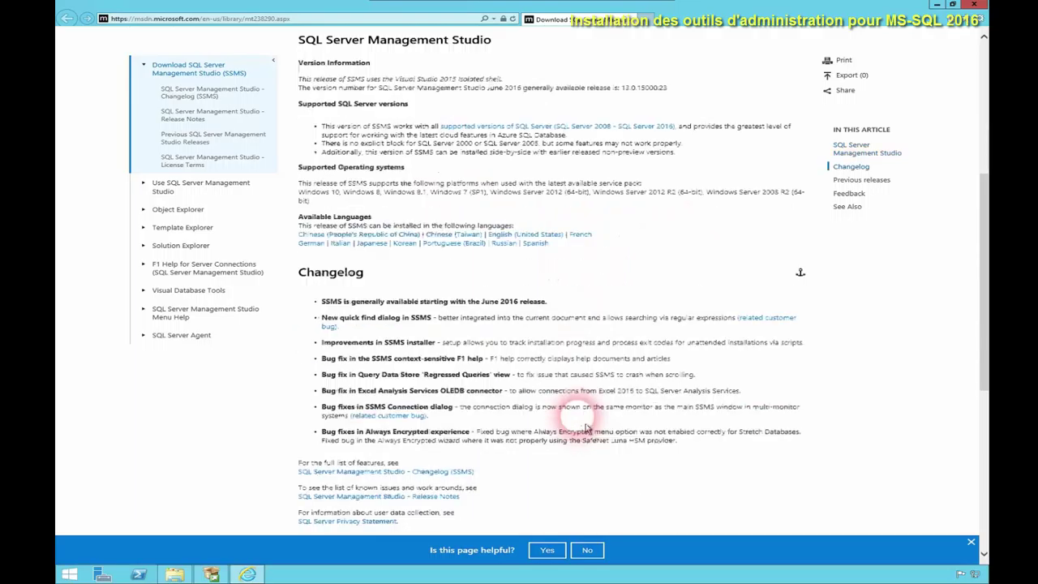
{"action": "scroll", "coordinate": [582, 415], "scroll_direction": "down", "scroll_amount": 1}
{"action": "scroll", "coordinate": [572, 422], "scroll_direction": "down", "scroll_amount": 1}
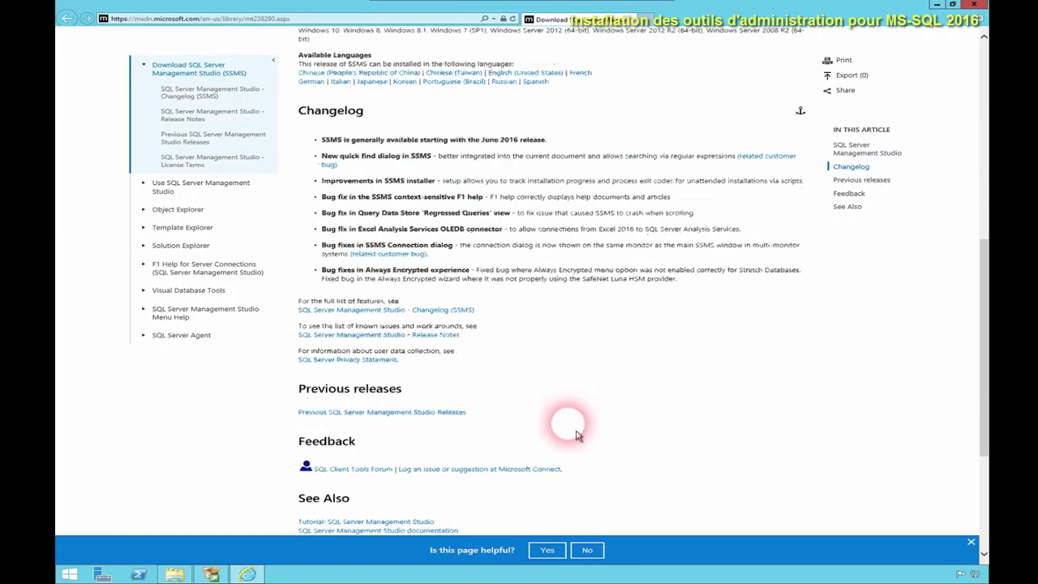
{"action": "scroll", "coordinate": [576, 430], "scroll_direction": "up", "scroll_amount": 6}
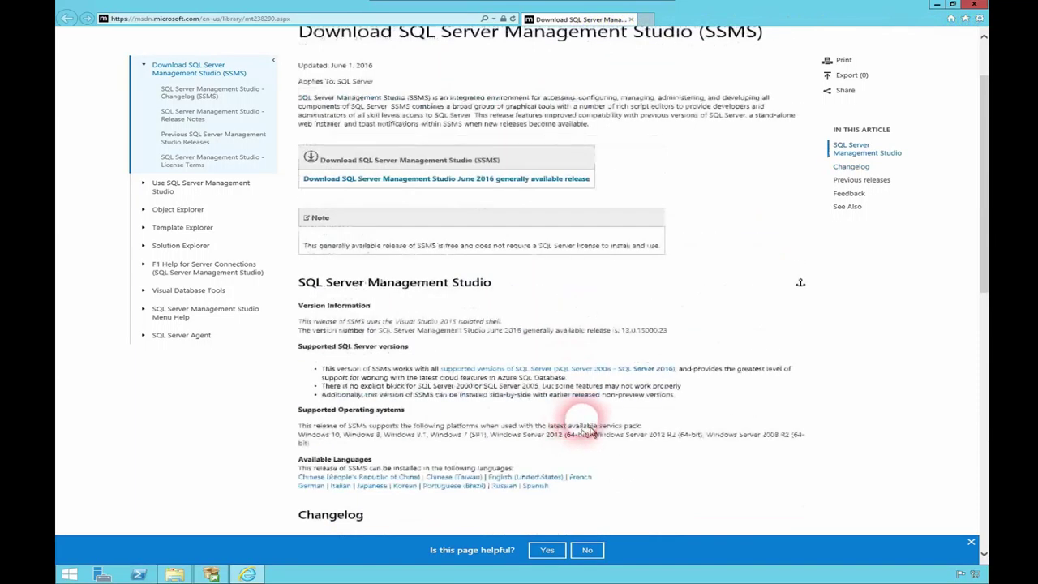
{"action": "left_click", "coordinate": [936, 4]}
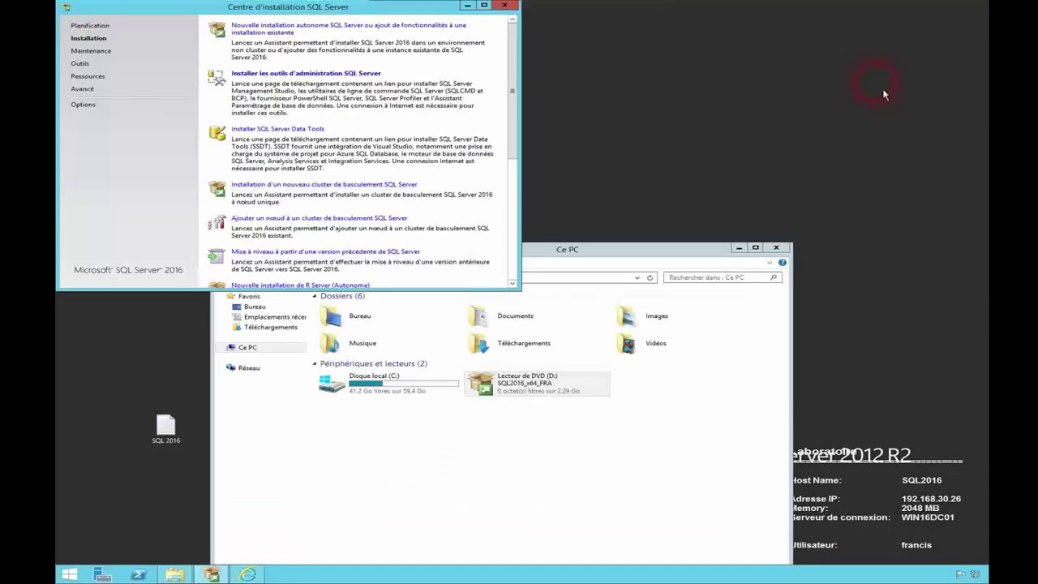
- Run SSMS-Setup-ENU from the Téléchargements folder in a new File Explorer window and start the Management Studio installation, authorizing changes to the computer
{"action": "right_click", "coordinate": [176, 574]}
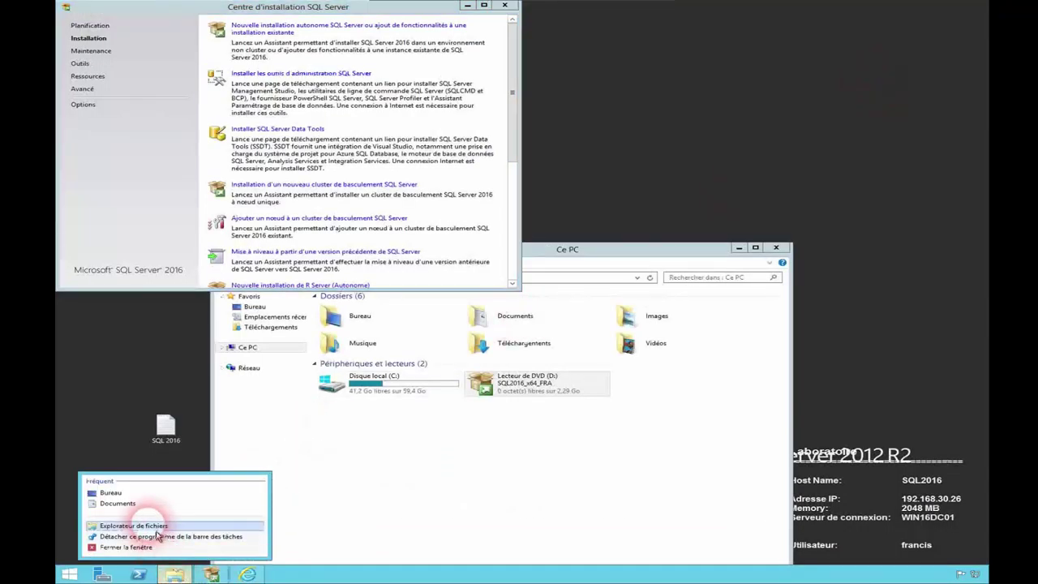
{"action": "left_click", "coordinate": [322, 495]}
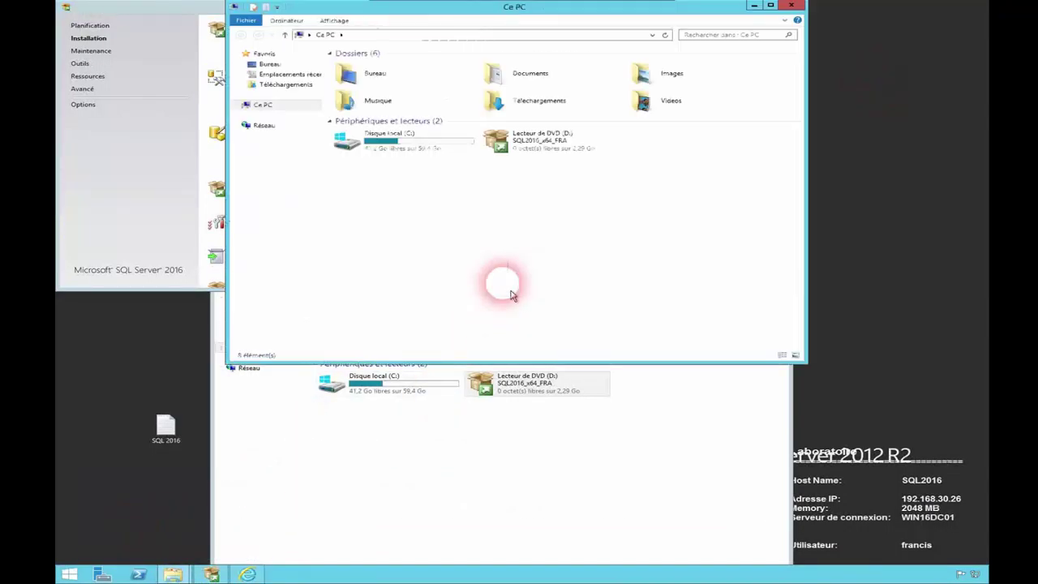
{"action": "double_click", "coordinate": [564, 110]}
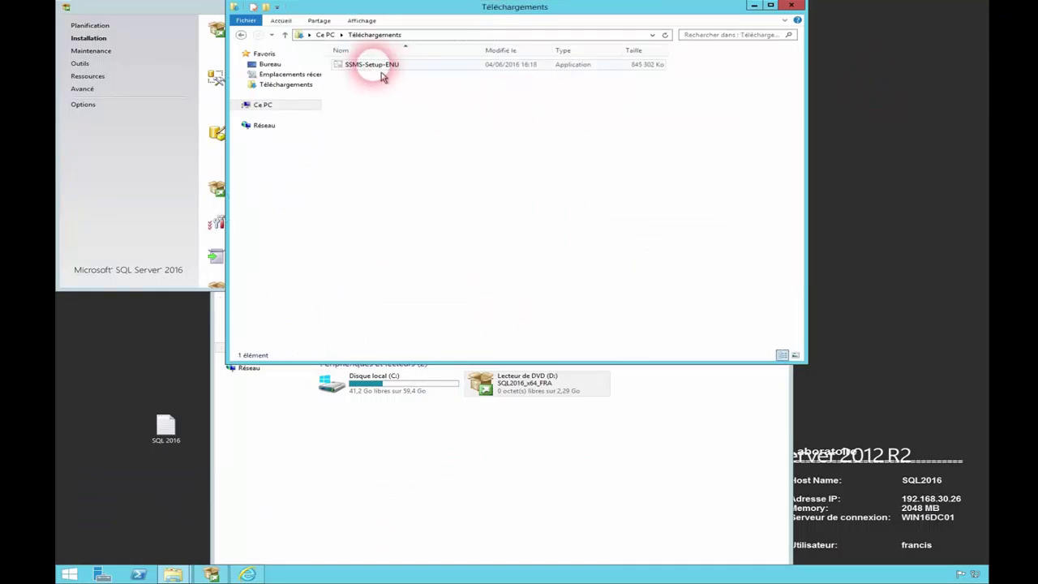
{"action": "double_click", "coordinate": [375, 65]}
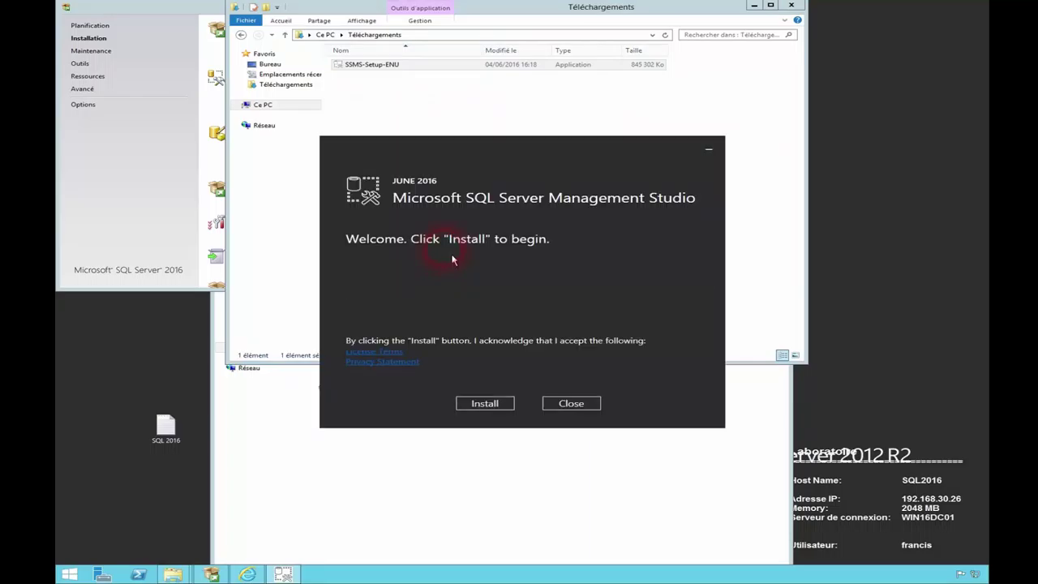
{"action": "left_click", "coordinate": [485, 403]}
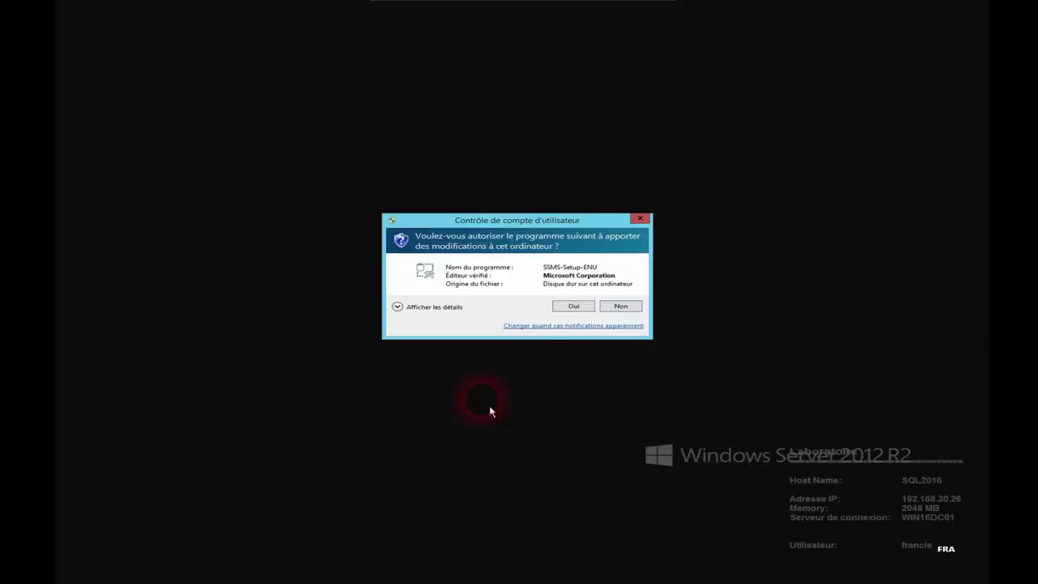
{"action": "left_click", "coordinate": [572, 306]}
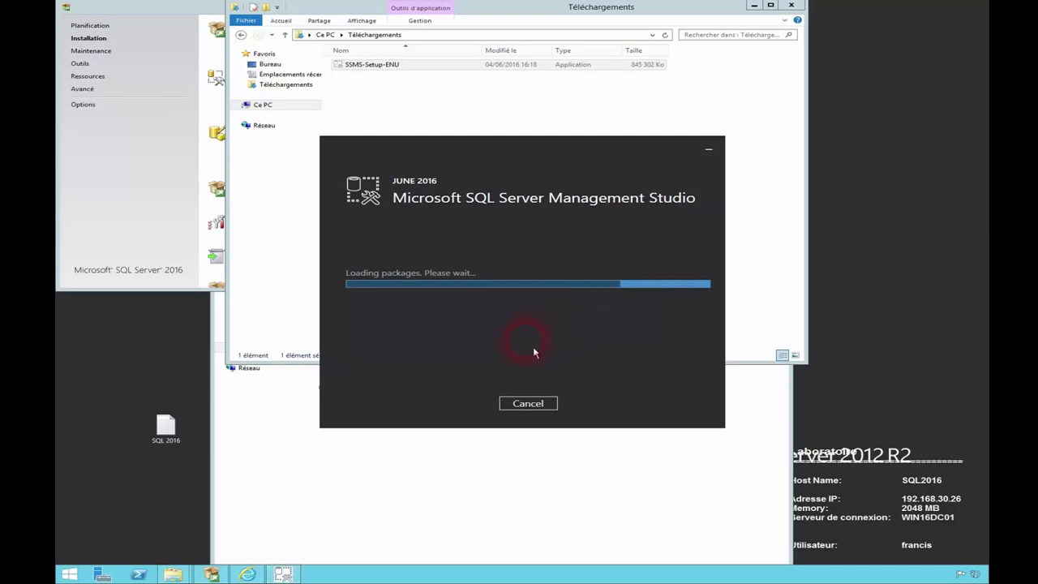